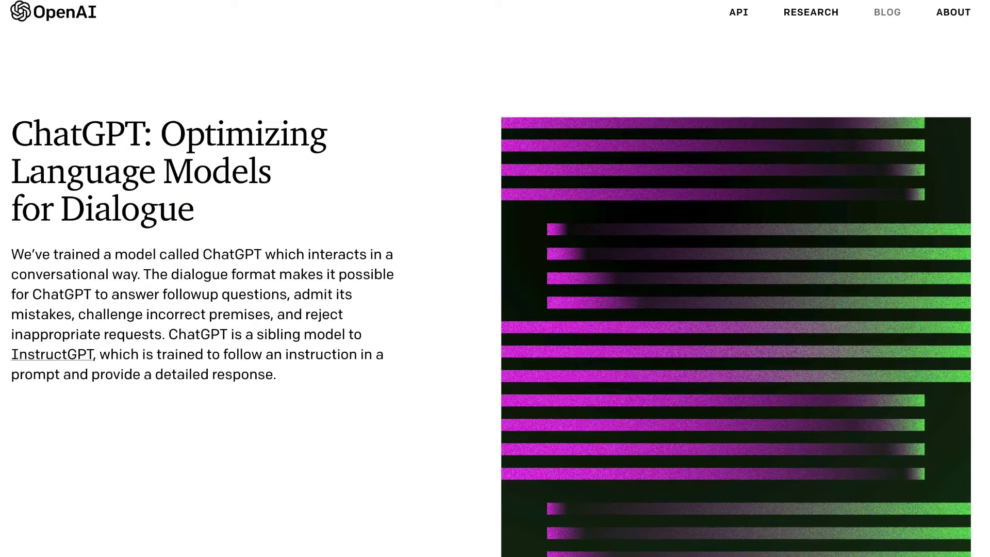
pyautogui.scroll(-3, 495, 279)
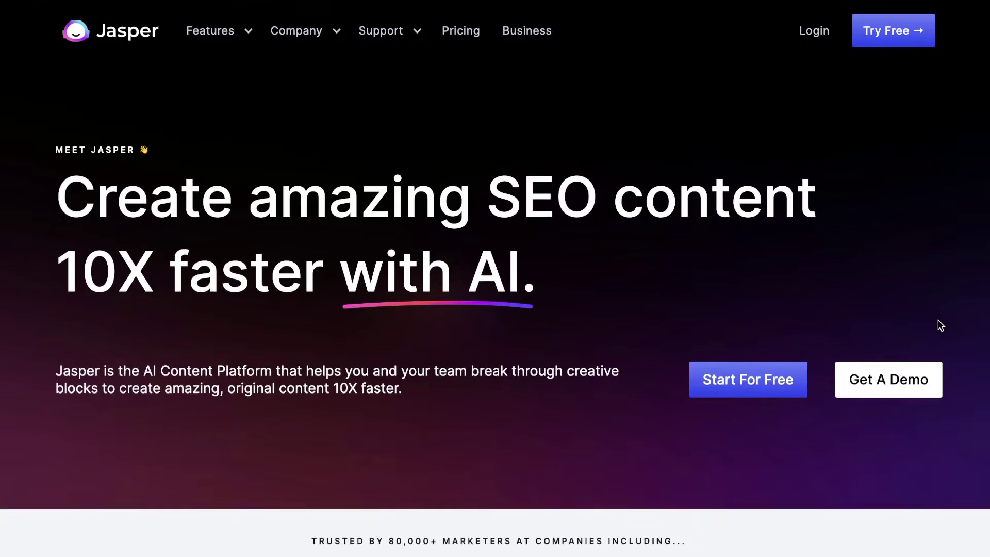
pyautogui.scroll(-4, 941, 324)
pyautogui.scroll(-10, 940, 325)
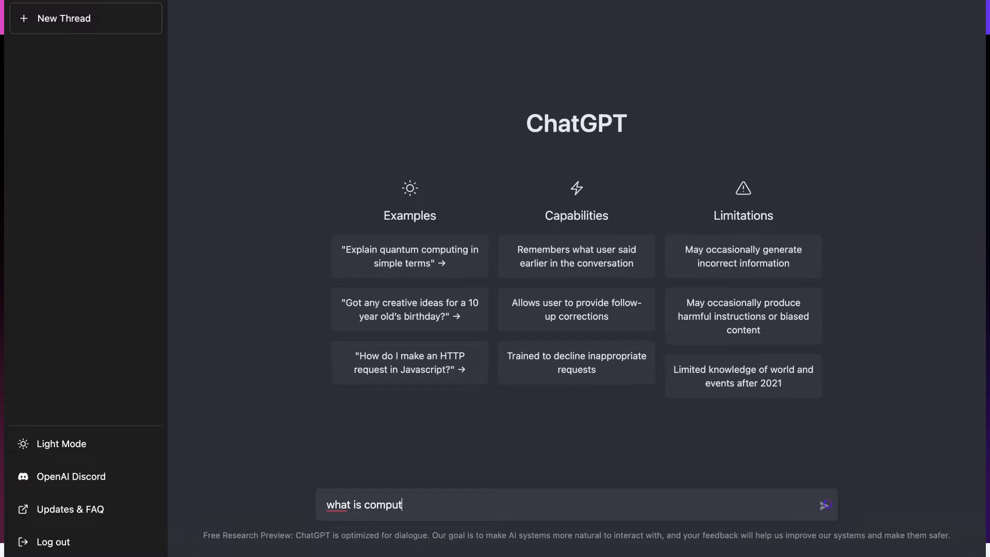
# Ask ChatGPT in sequence "what is computer science", "why is it important?" and "what does the futre hold for computer scientist?"
pyautogui.write('er science')
pyautogui.press('Return')
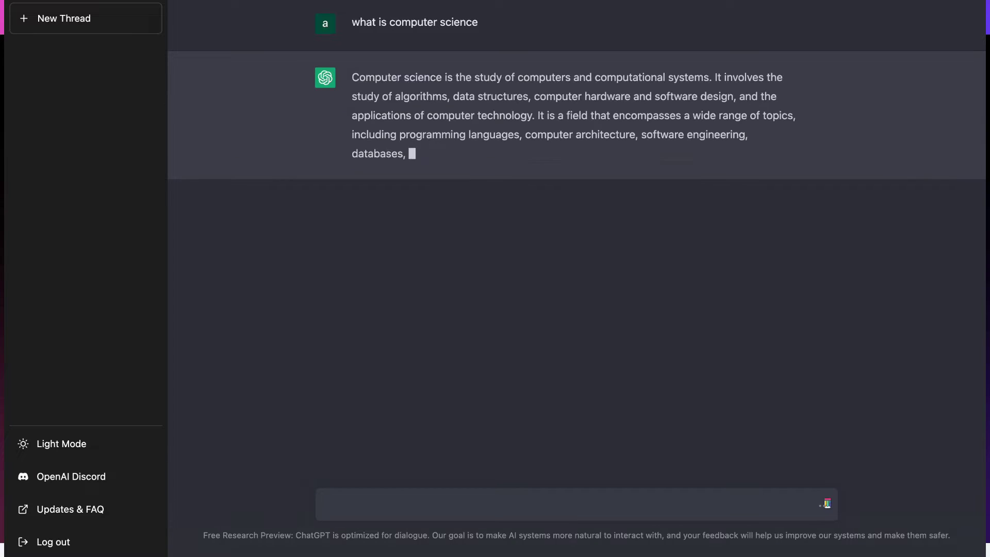
pyautogui.write('why is it important?')
pyautogui.press('Return')
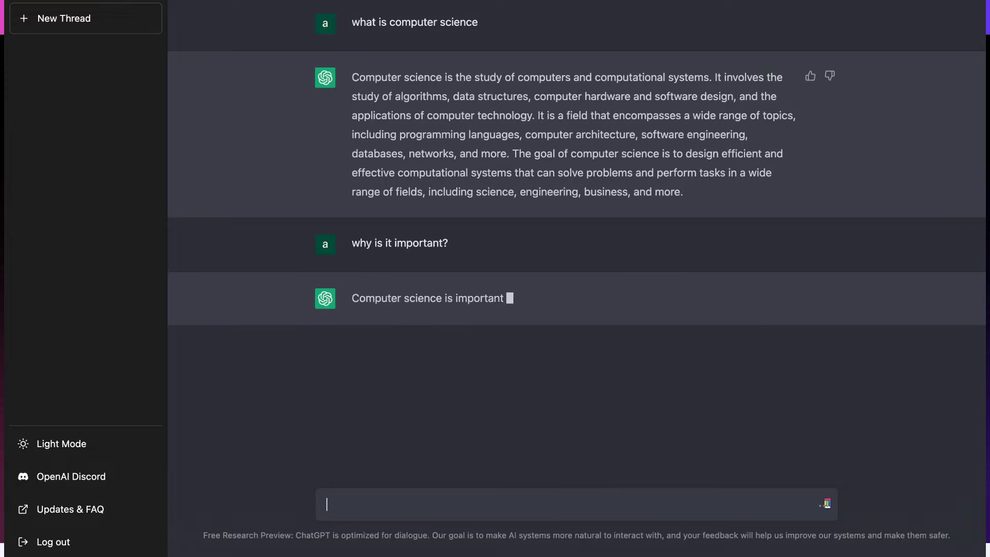
pyautogui.write('what does the futre hold for computer scientist?')
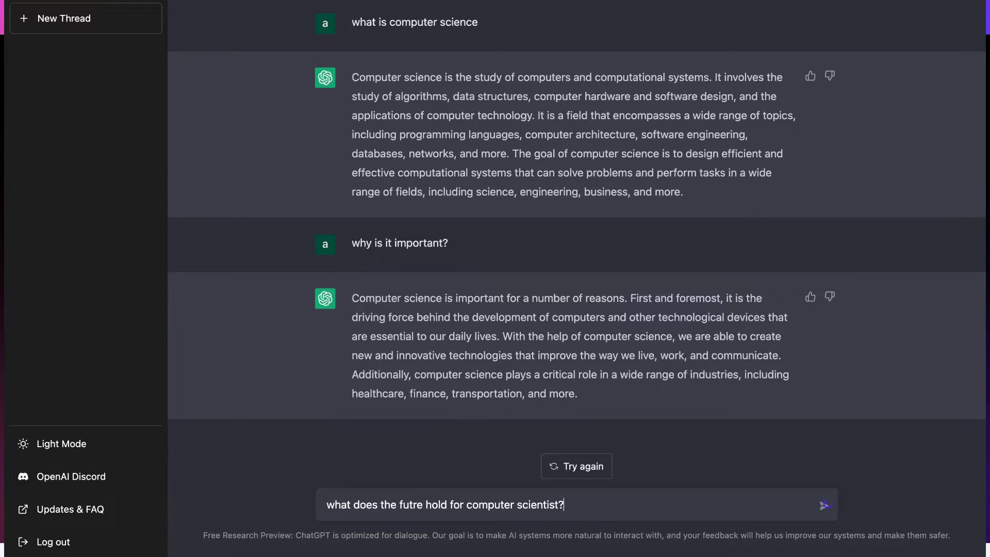
pyautogui.press('Return')
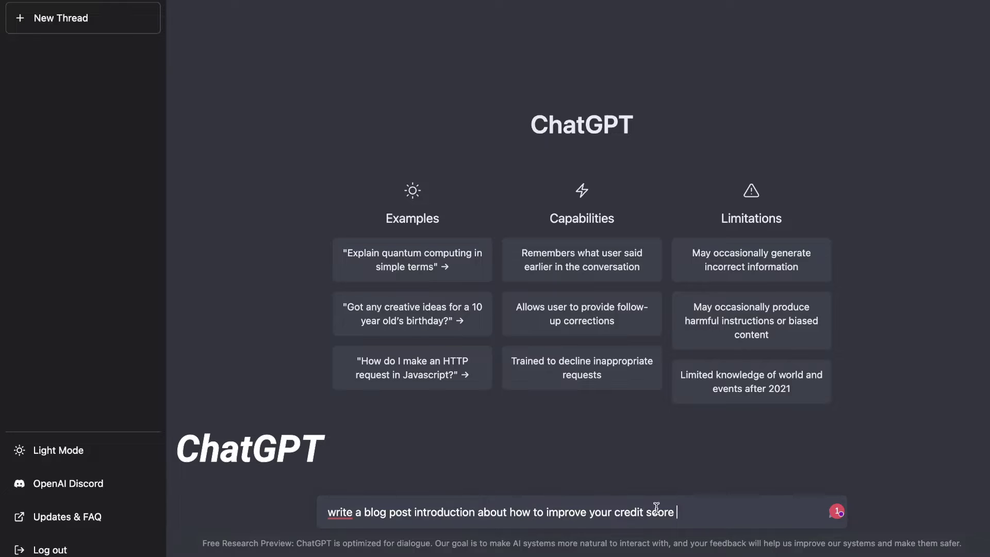
# Submit the ChatGPT prompt "write a blog post introduction about how to improve your credit score" and copy its text
pyautogui.press('Return')
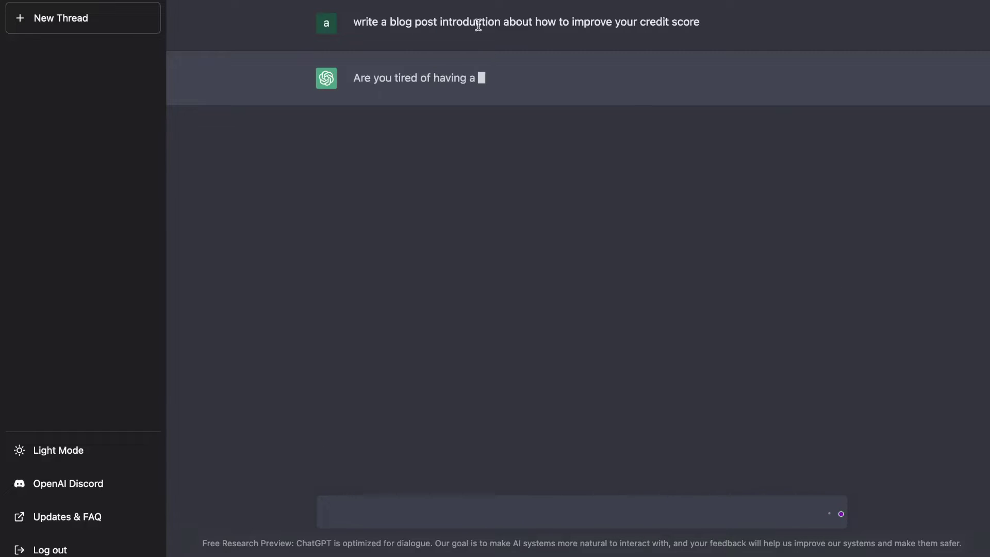
pyautogui.tripleClick(478, 25)
pyautogui.hotkey('ctrl', 'c')
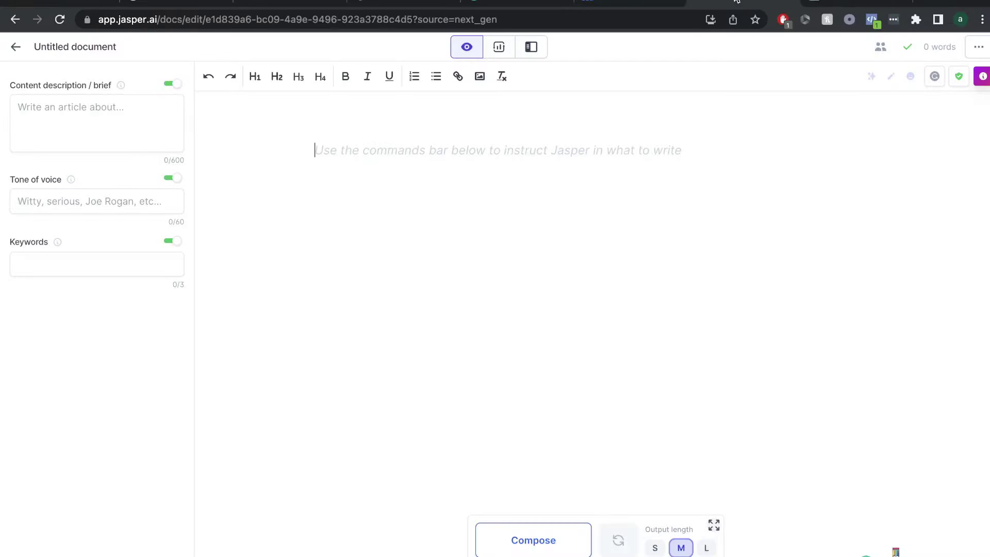
# Switch to Jasper, paste the copied credit score prompt into the untitled document and run it as a command
pyautogui.click(494, 132)
pyautogui.hotkey('ctrl', 'v')
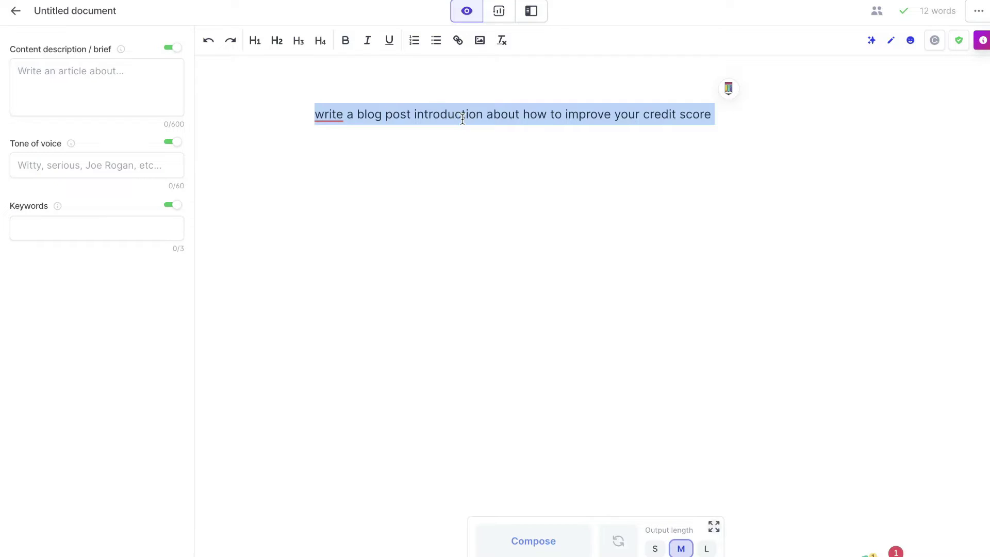
pyautogui.hotkey('ctrl', 'Return')
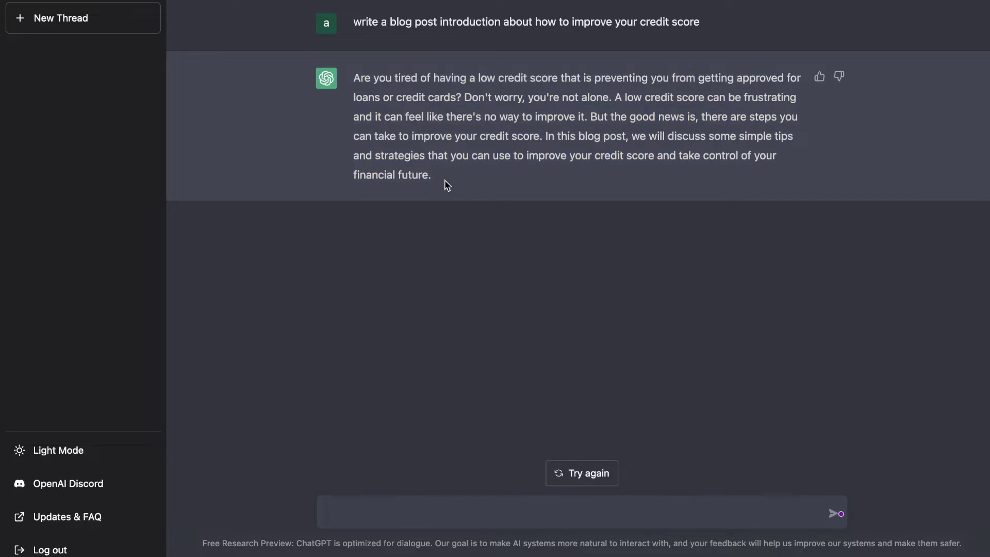
# Copy ChatGPT's credit score introduction into the Jasper document below Jasper's own text, label it "ChatGPT" and compare both
pyautogui.moveTo(446, 184); pyautogui.dragTo(353, 82)
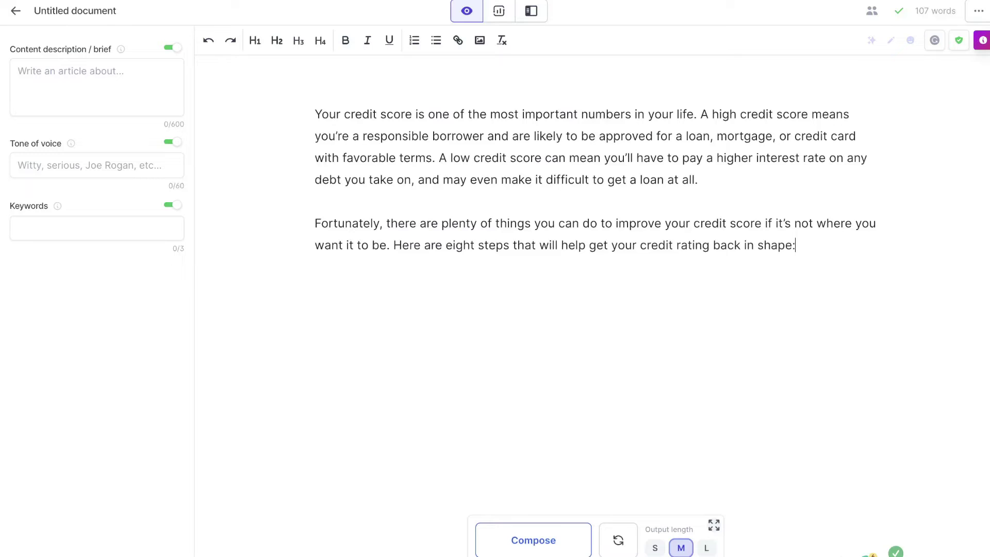
pyautogui.write("Are you tired of having a low credit score that is preventing you from getting approved for loans or credit cards? Don't worry, you're not alone. A low credit score can be frustrating and it can feel like there's no way to improve it. But the good news is, there are steps you can take to improve your credit score. In this blog post, we will discuss some simple tips and strategies that you can use to improve your credit score and take control of your financial future.")
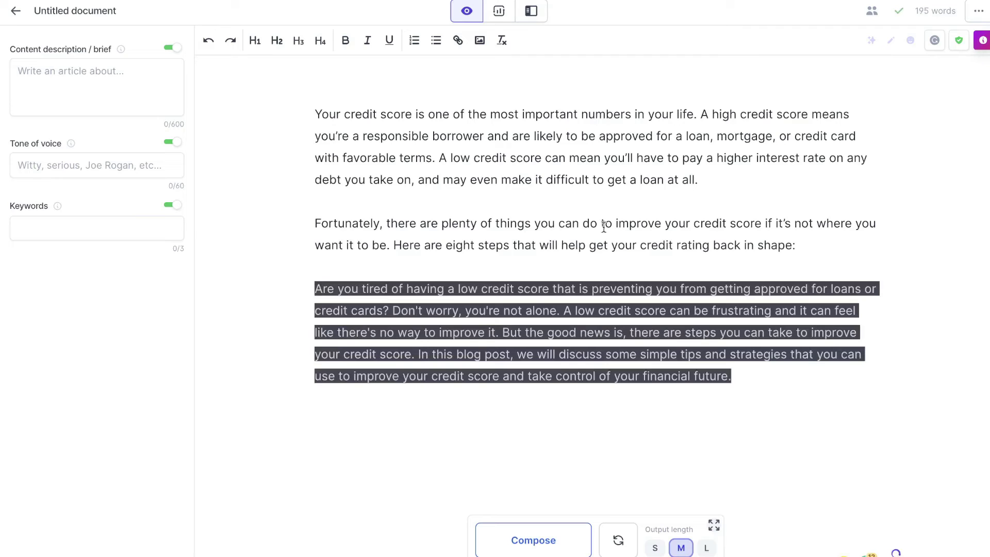
pyautogui.scroll(-1, 603, 258)
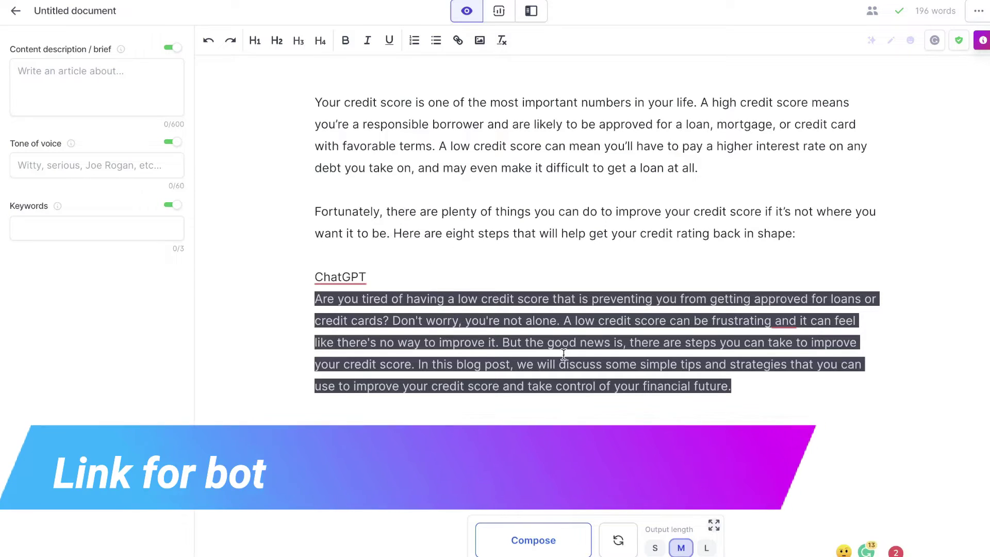
pyautogui.scroll(1, 468, 213)
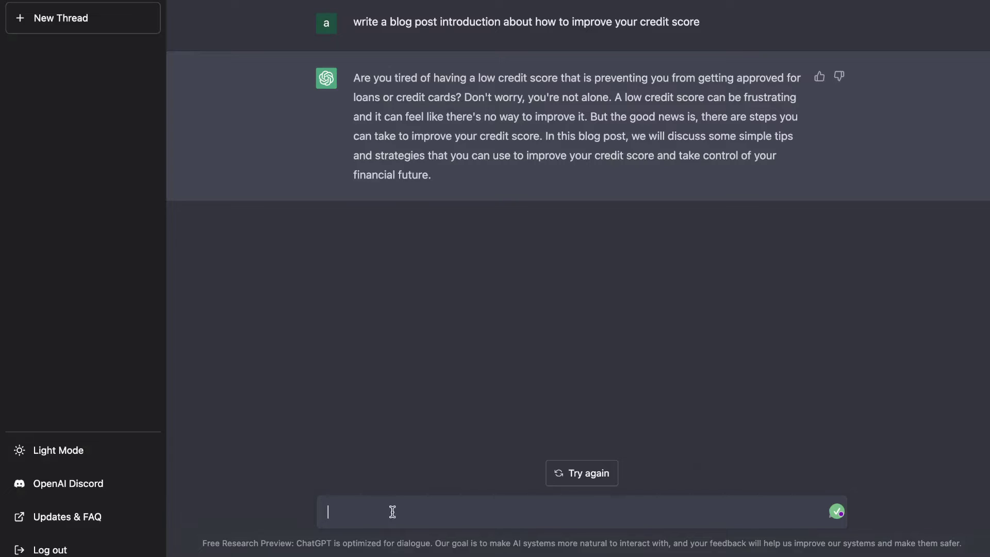
# Switch to ChatGPT and send the follow-up "continue writing this paragraph", correcting the spelling of "paragraph" first
pyautogui.write('continue writing this paragrah')
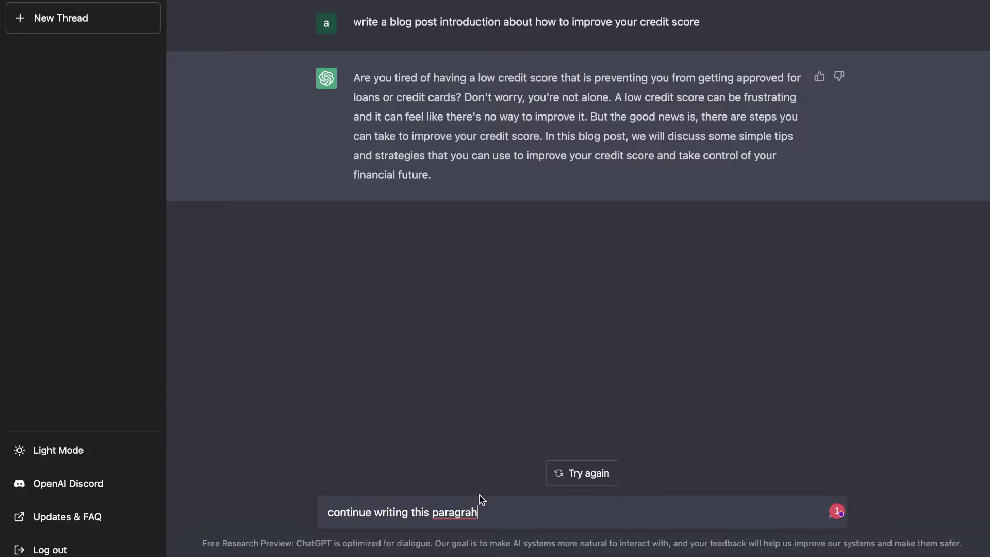
pyautogui.rightClick(459, 513)
pyautogui.click(428, 474)
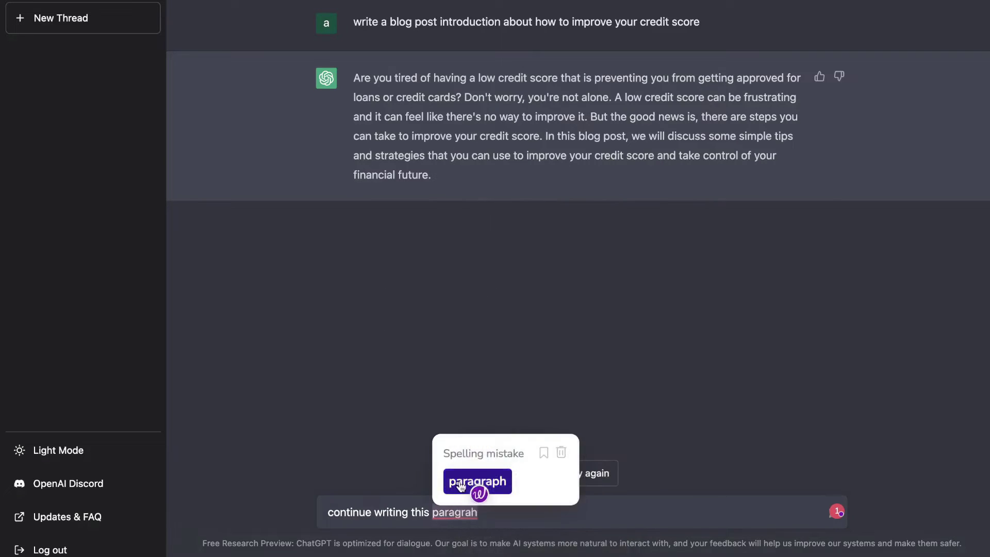
pyautogui.click(464, 483)
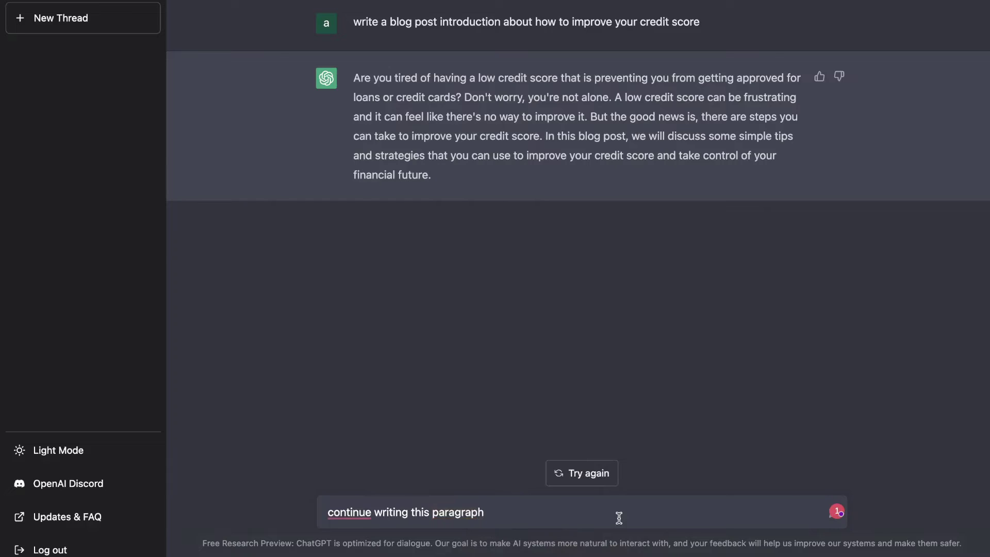
pyautogui.press('Return')
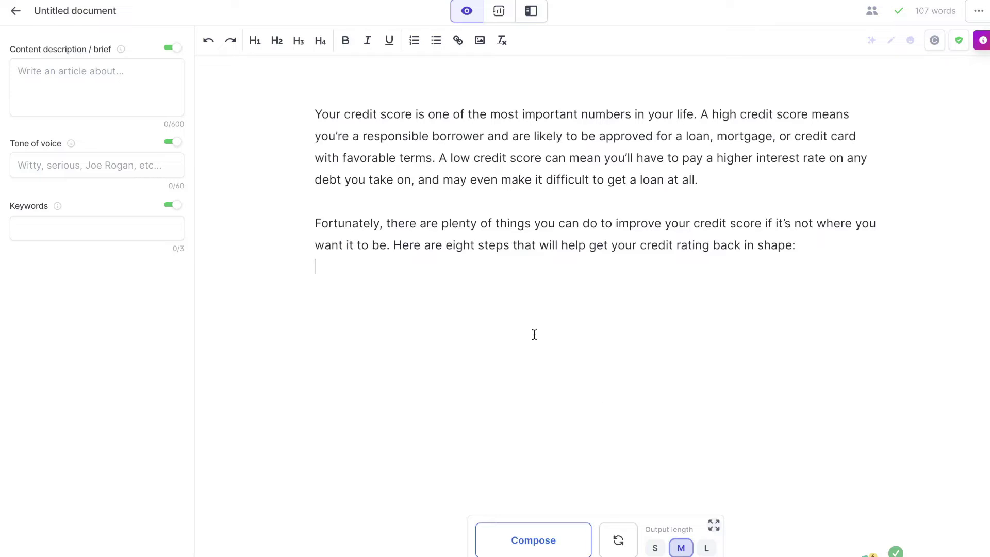
# Switch to Jasper, extend the credit score article by composing more text three times, and review the generated tips
pyautogui.click(553, 540)
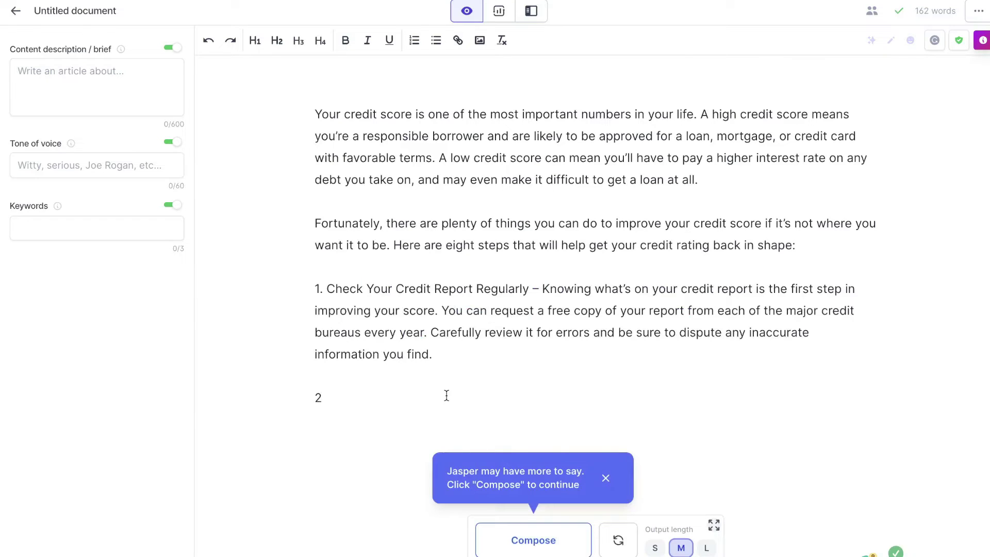
pyautogui.click(535, 541)
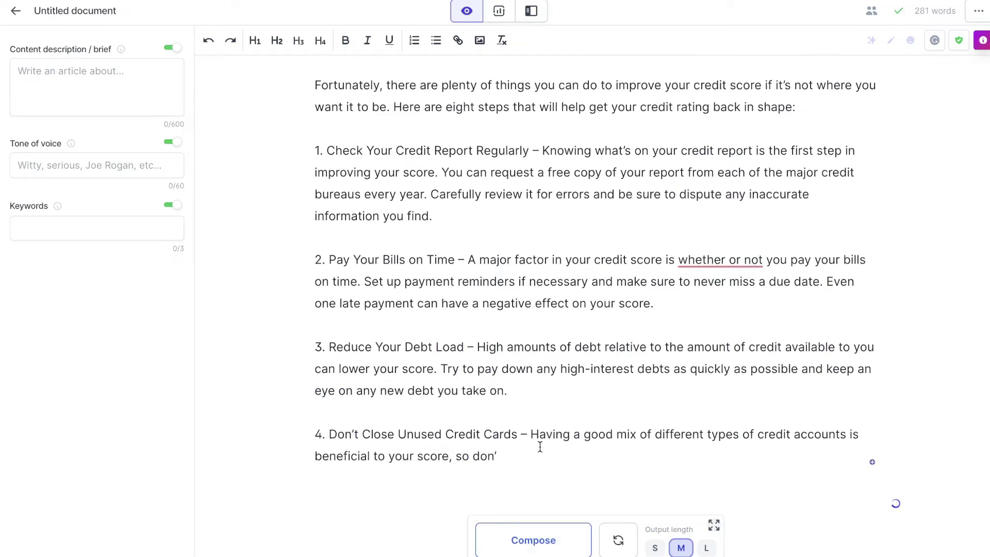
pyautogui.click(517, 546)
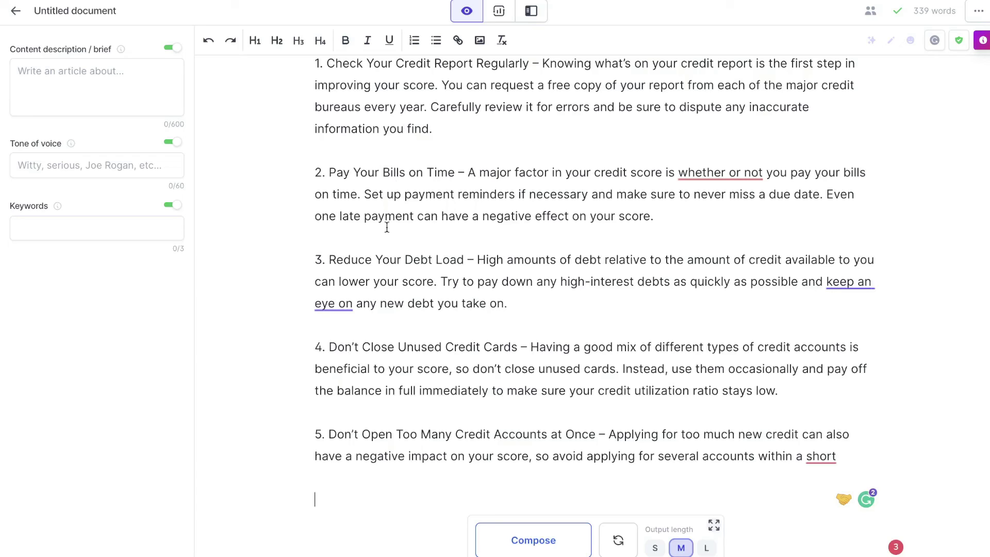
pyautogui.scroll(3, 498, 265)
pyautogui.scroll(1, 497, 265)
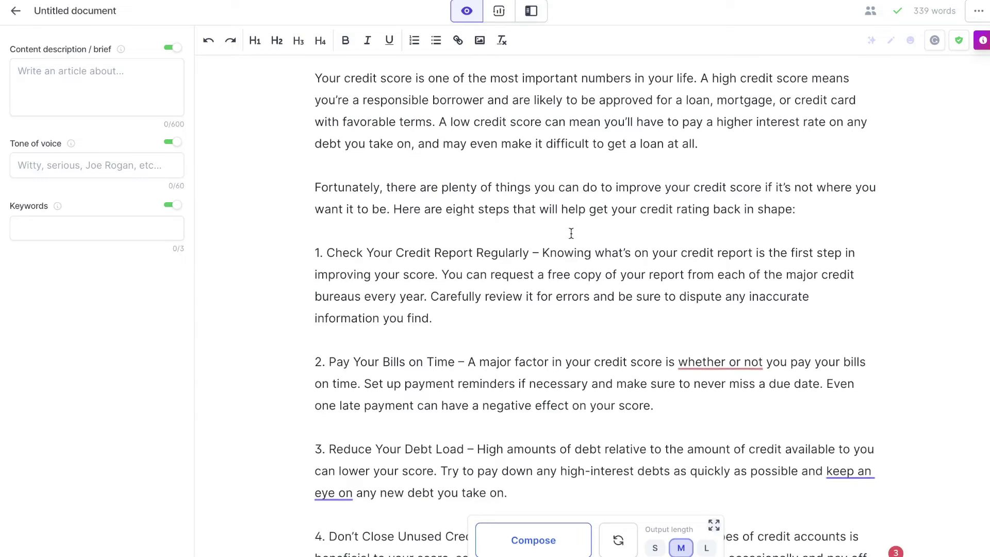
pyautogui.scroll(-1, 571, 233)
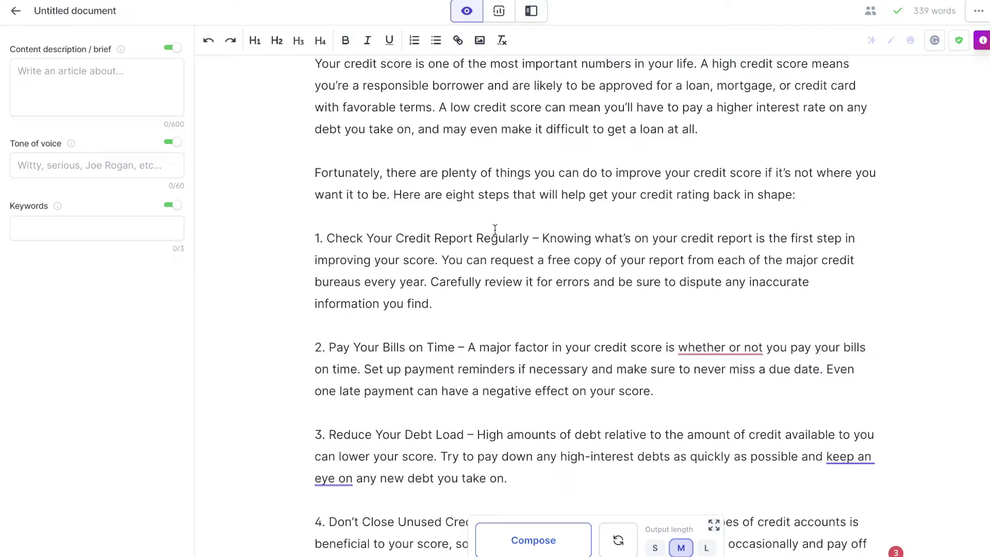
pyautogui.scroll(-2, 489, 316)
pyautogui.scroll(-3, 490, 316)
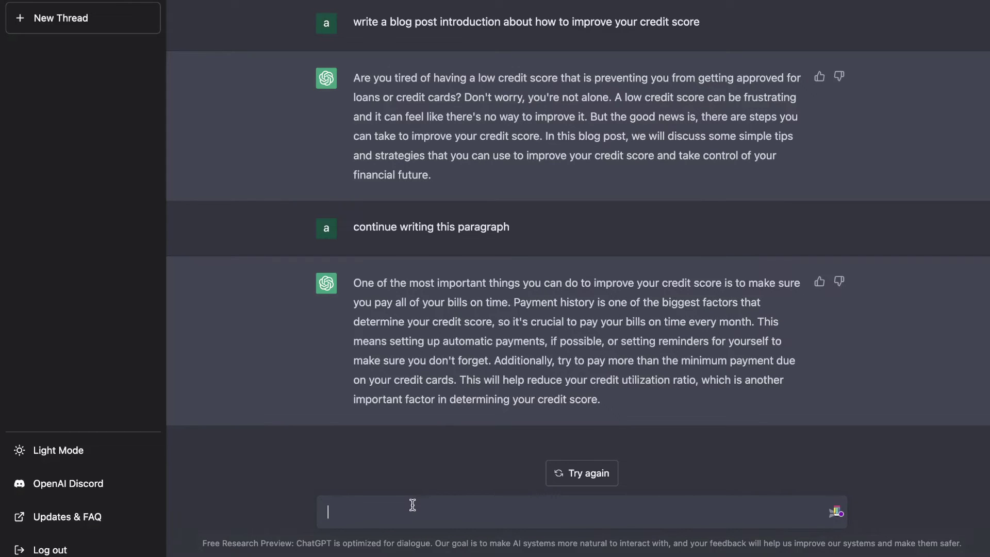
# Switch to ChatGPT, submit the prompt "write a paragragh about economics in french" and select the French reply
pyautogui.write('write a paragragh about economics in french')
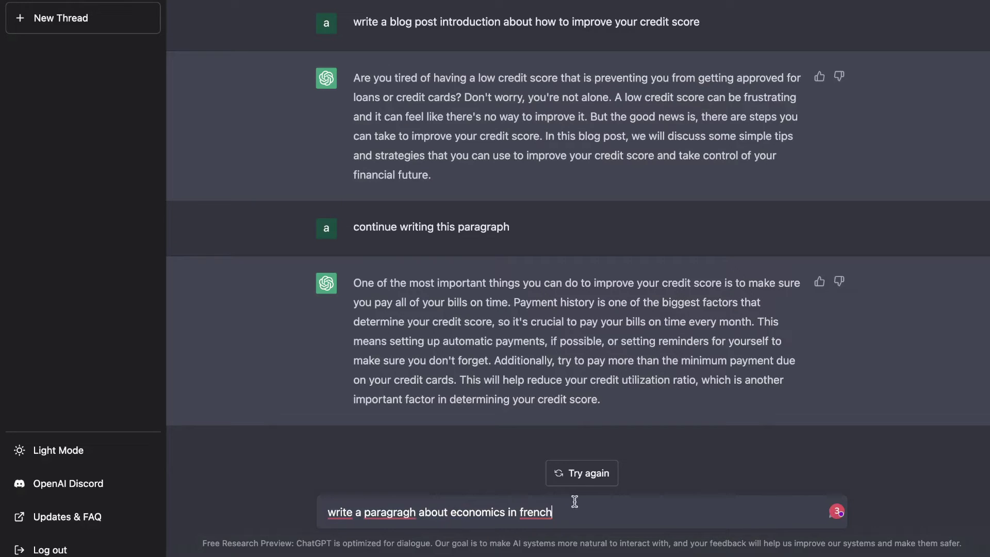
pyautogui.press('Return')
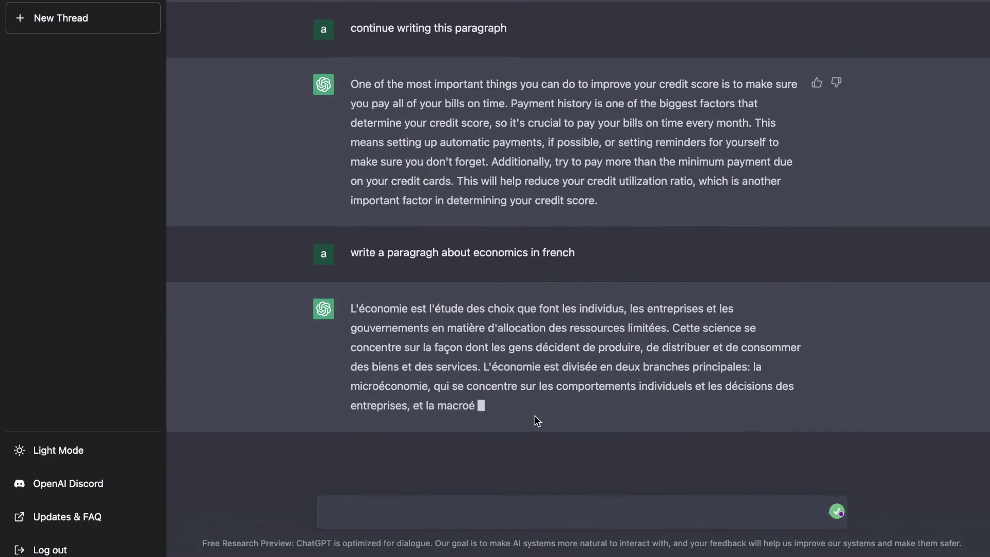
pyautogui.moveTo(527, 407); pyautogui.dragTo(349, 256)
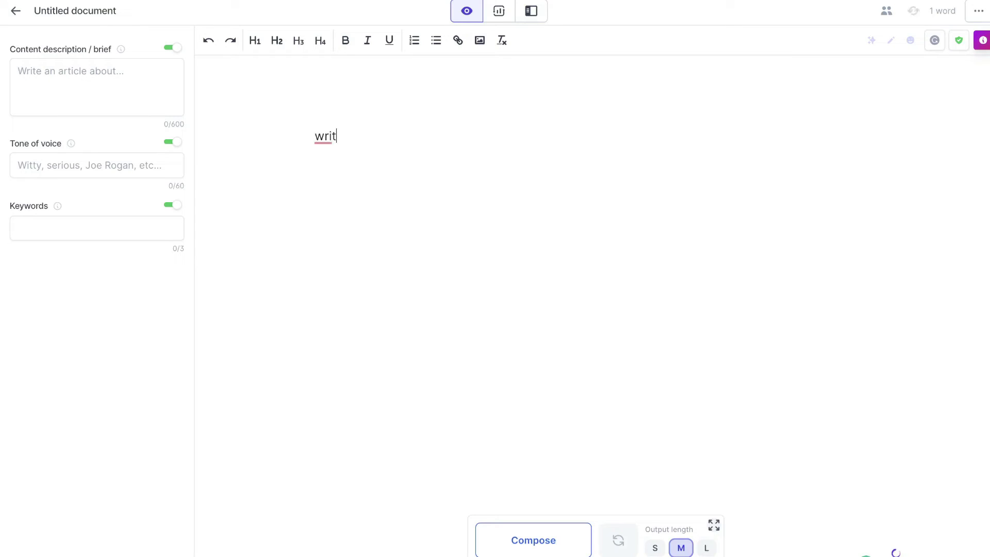
# In Jasper, run "write a paragraph about economics in french", compose further text twice, and compare it with ChatGPT's French paragraph
pyautogui.write('te')
pyautogui.write('a paragraph about economics in french')
pyautogui.hotkey('ctrl', 'Return')
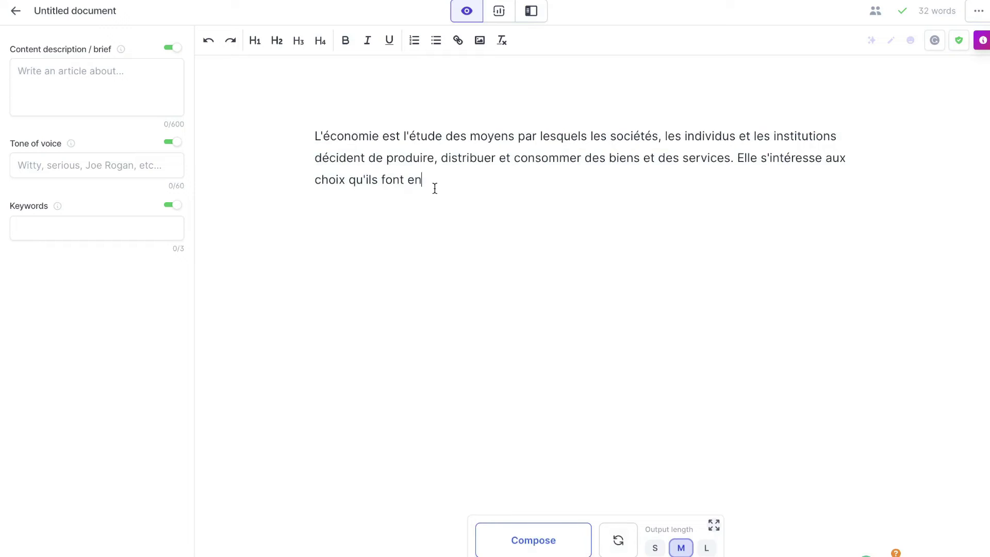
pyautogui.click(532, 536)
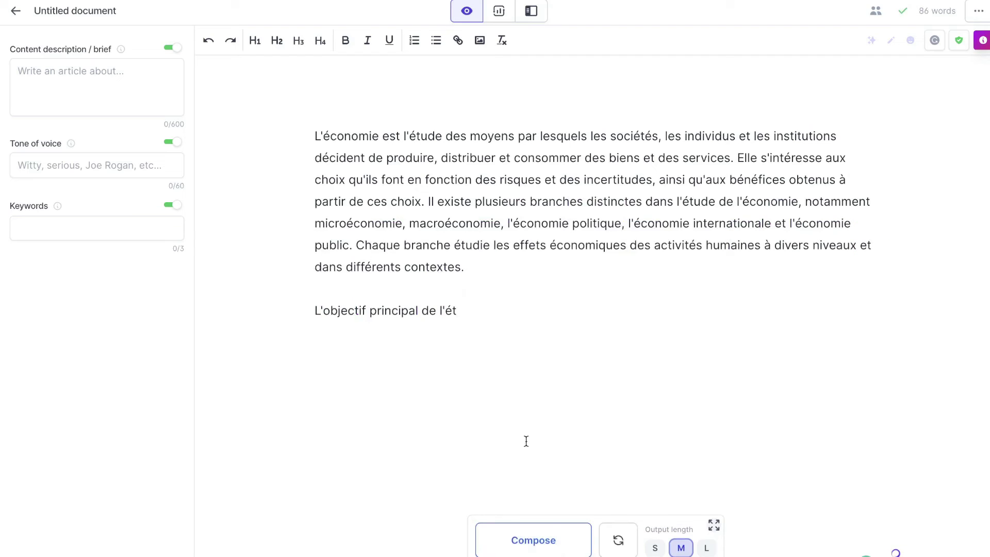
pyautogui.click(547, 537)
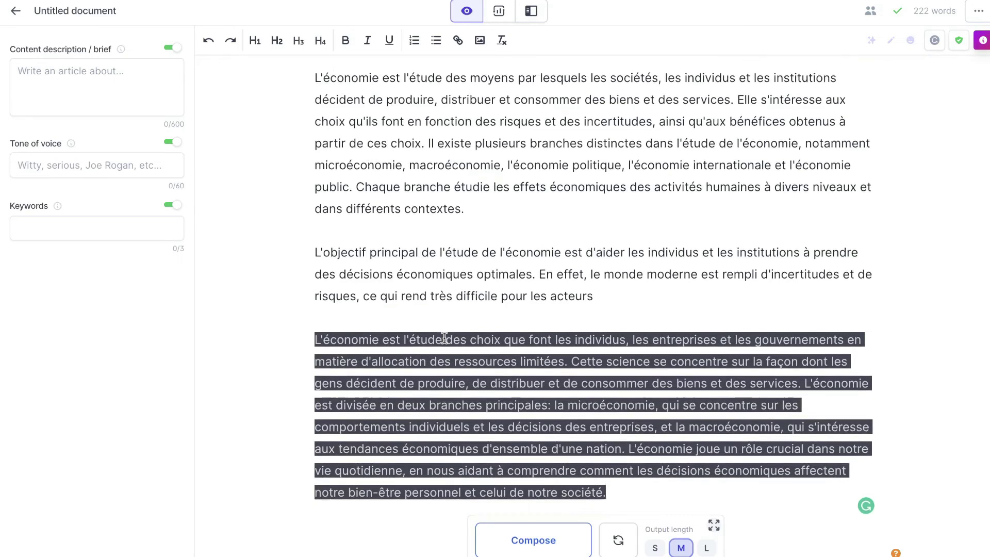
pyautogui.scroll(-1, 441, 268)
pyautogui.scroll(1, 491, 272)
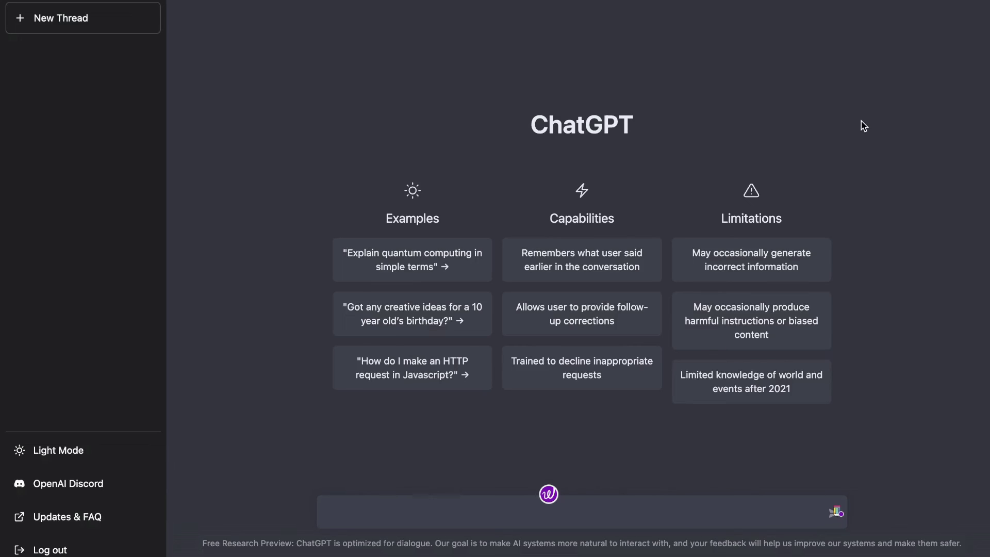
# Submit ChatGPT's example prompt "How do I make an HTTP request in Javascript?" in the empty thread
pyautogui.click(489, 386)
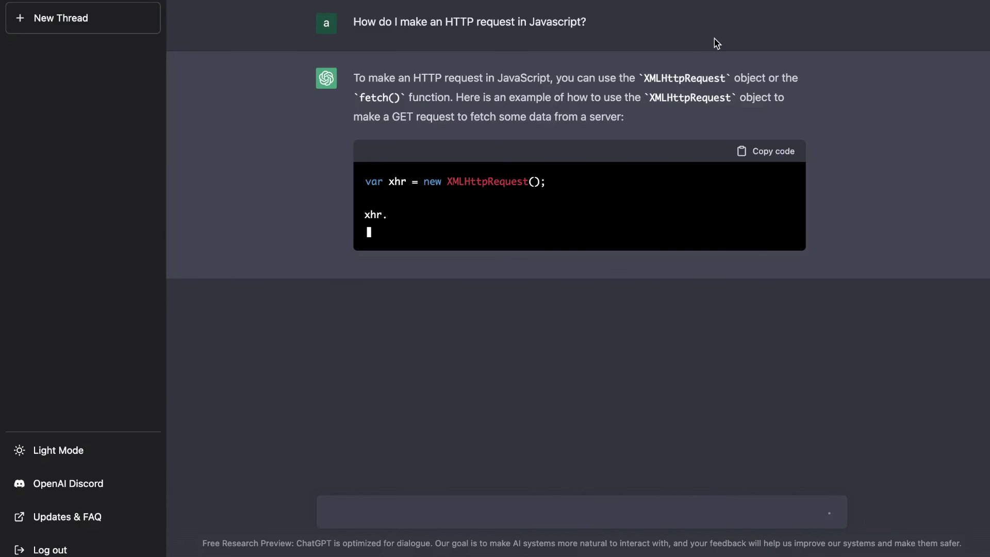